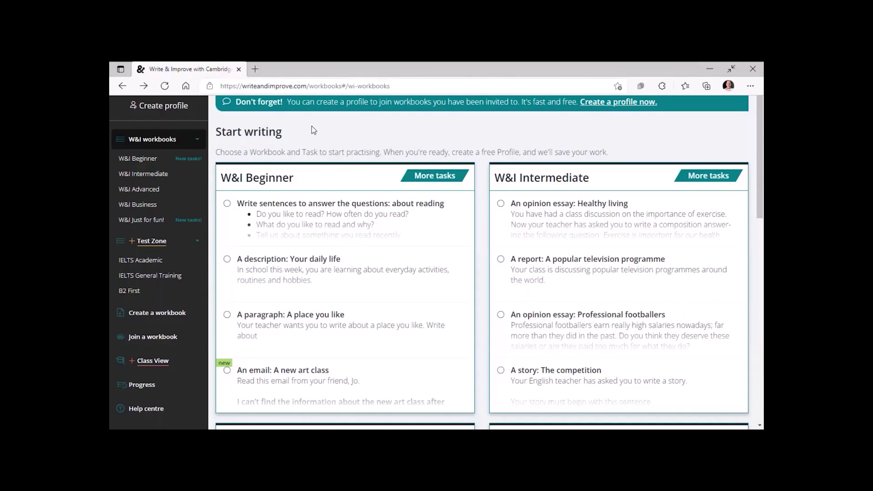
- Open the Class View example class and display the Student Progress graph of CEFR levels across checks
left_click(147, 363)
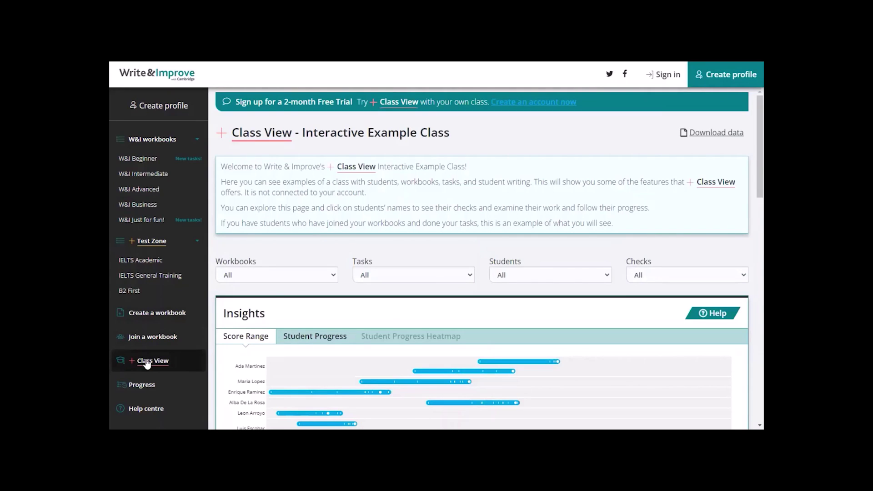
scroll(462, 321, "down", 1)
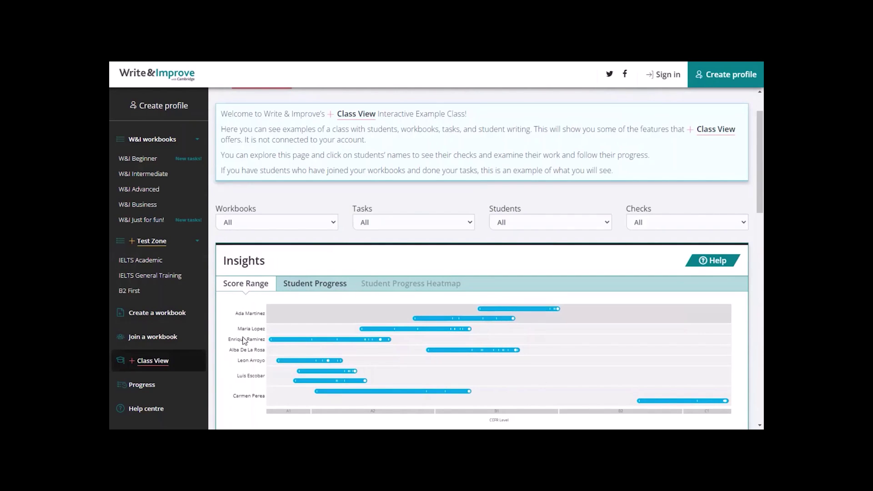
left_click(330, 284)
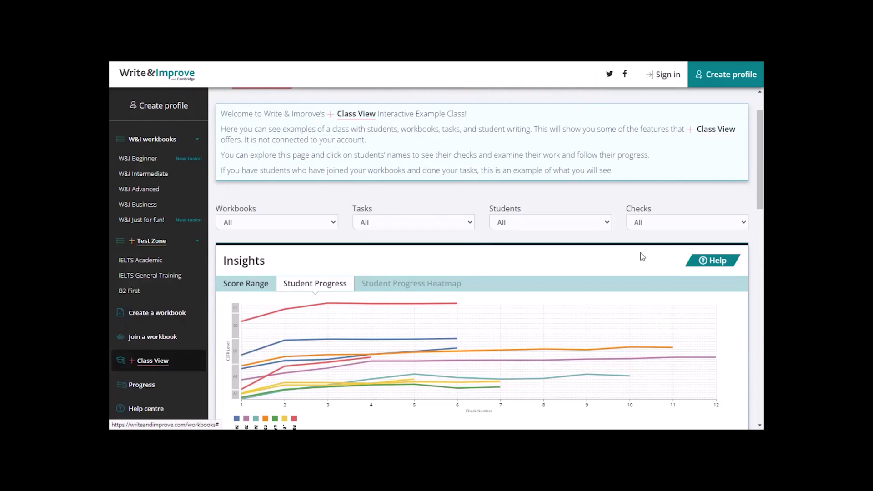
left_click(716, 263)
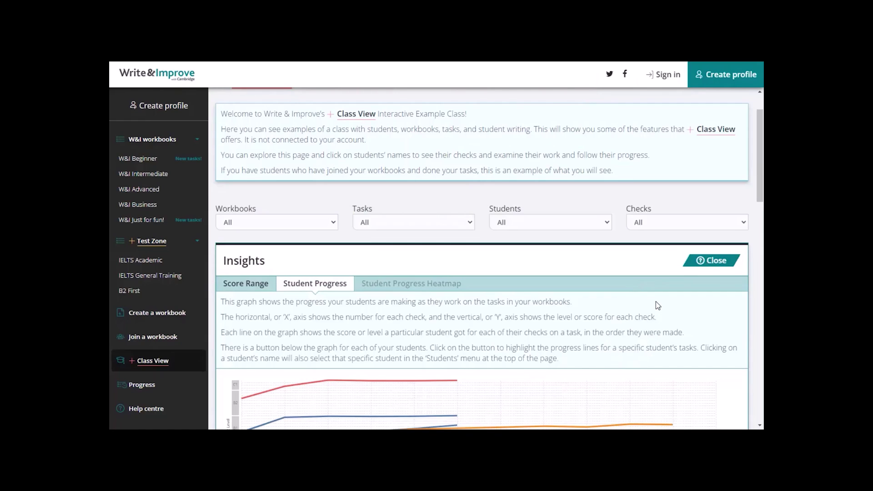
left_click(718, 257)
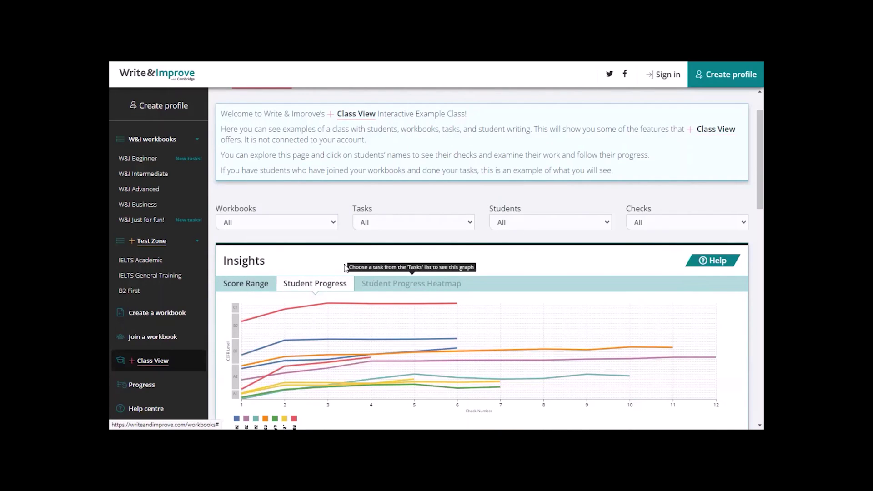
- Switch Insights back to Score Range and scroll to the 'Your holiday' task's five checks
left_click(250, 287)
scroll(251, 290, "down", 4)
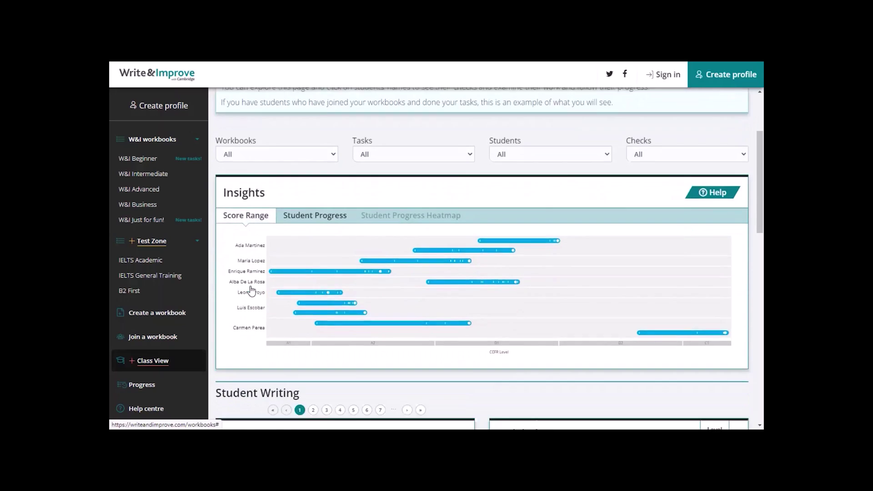
scroll(252, 290, "down", 4)
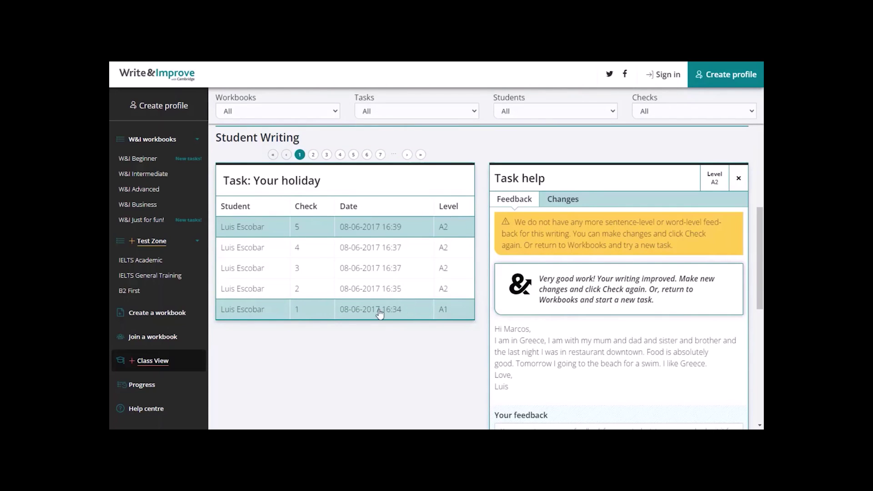
- Read the A1 feedback for the holiday task's check 1, then view check 2's A2 feedback
left_click(353, 315)
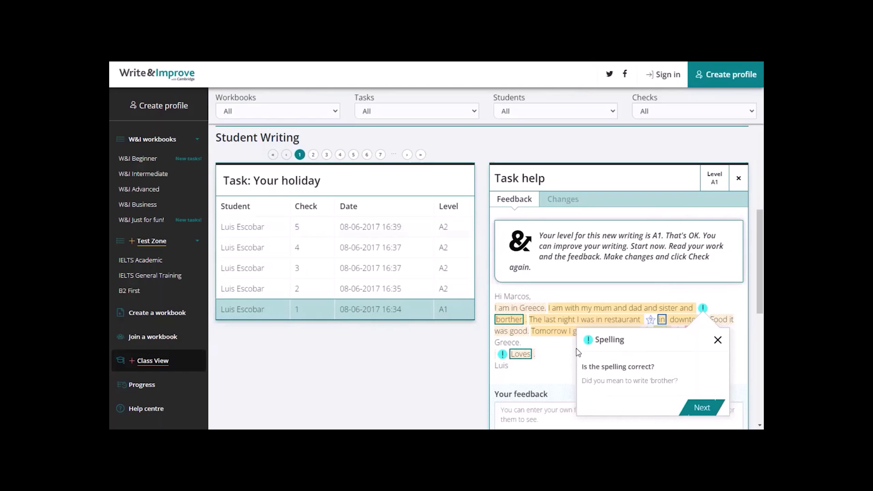
scroll(577, 349, "down", 3)
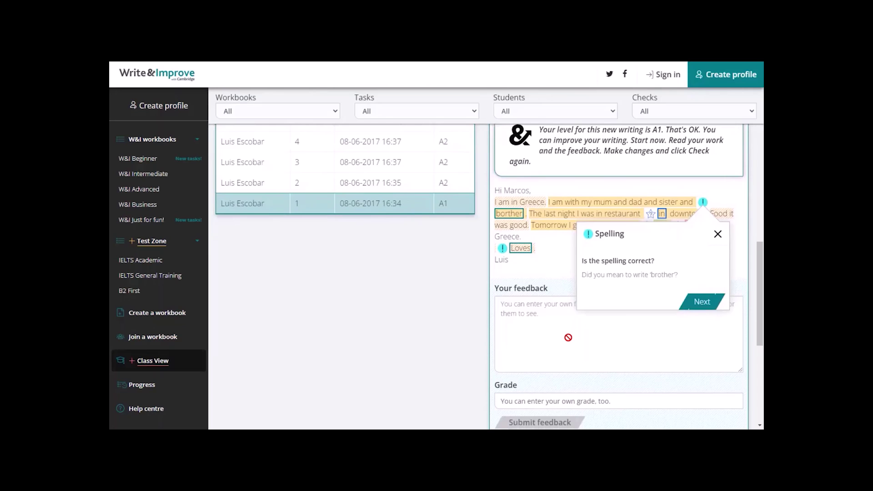
scroll(568, 337, "down", 2)
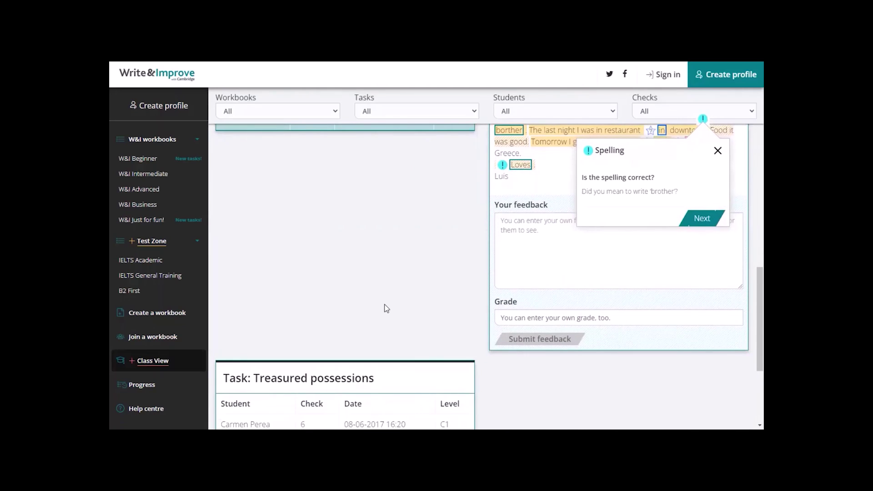
scroll(386, 308, "up", 3)
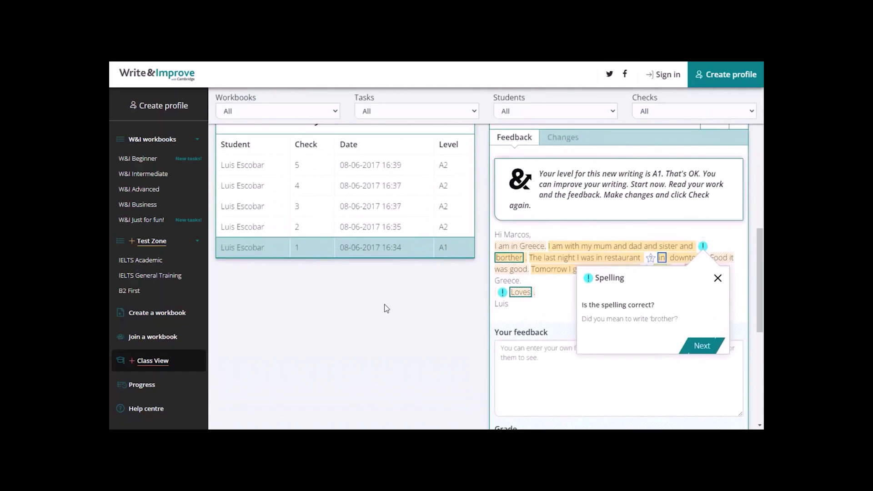
left_click(357, 226)
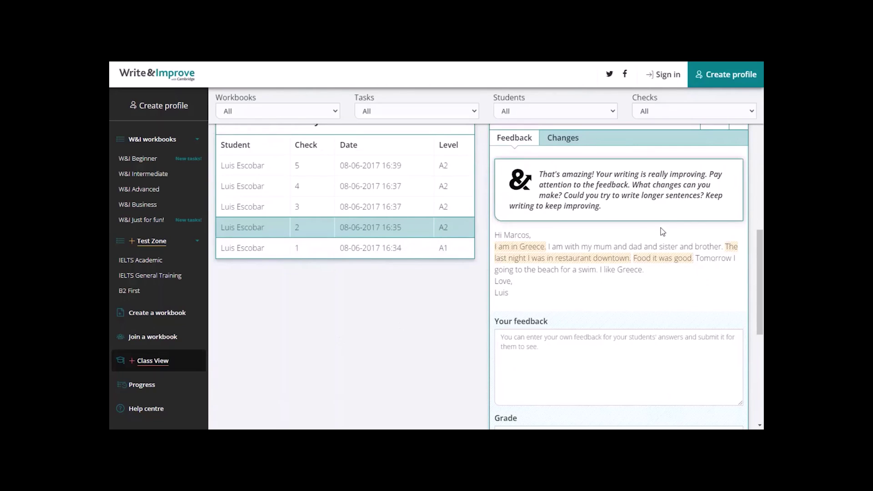
left_click(566, 139)
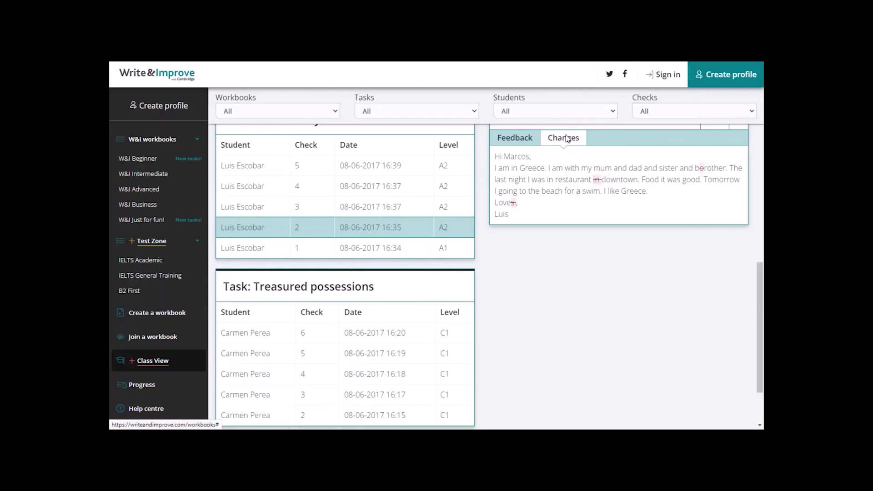
left_click(519, 139)
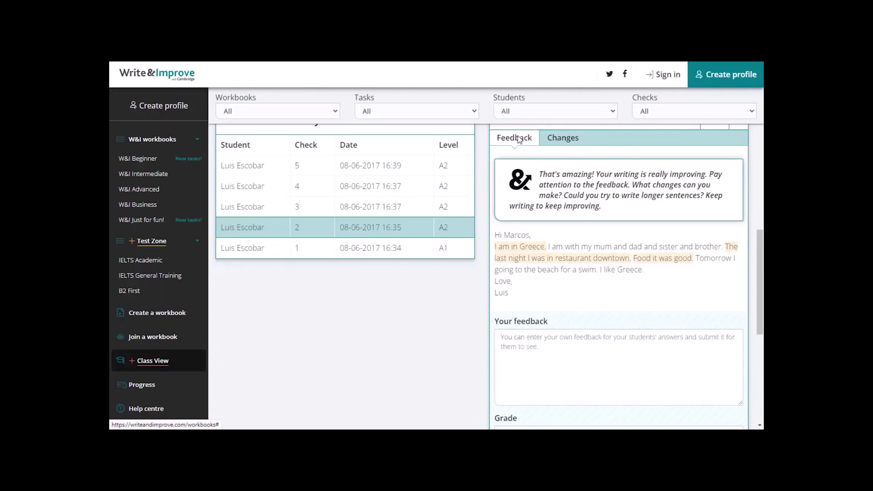
scroll(393, 342, "down", 1)
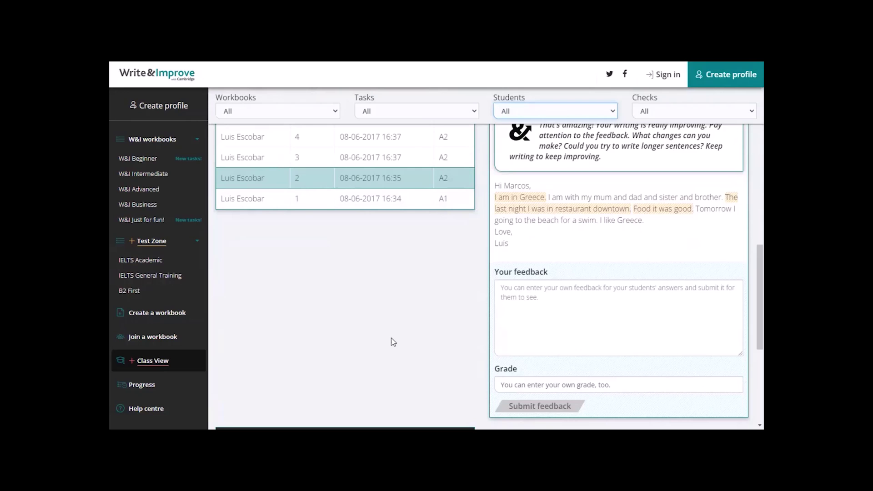
scroll(391, 338, "up", 5)
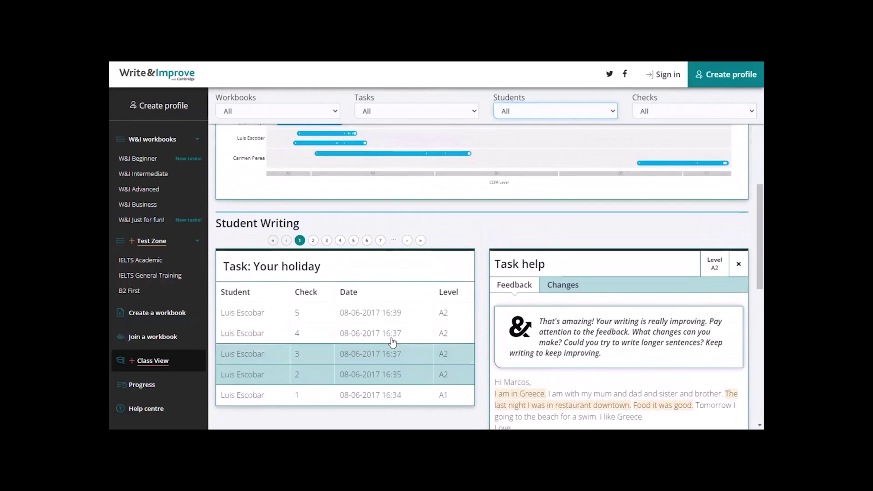
scroll(393, 342, "up", 2)
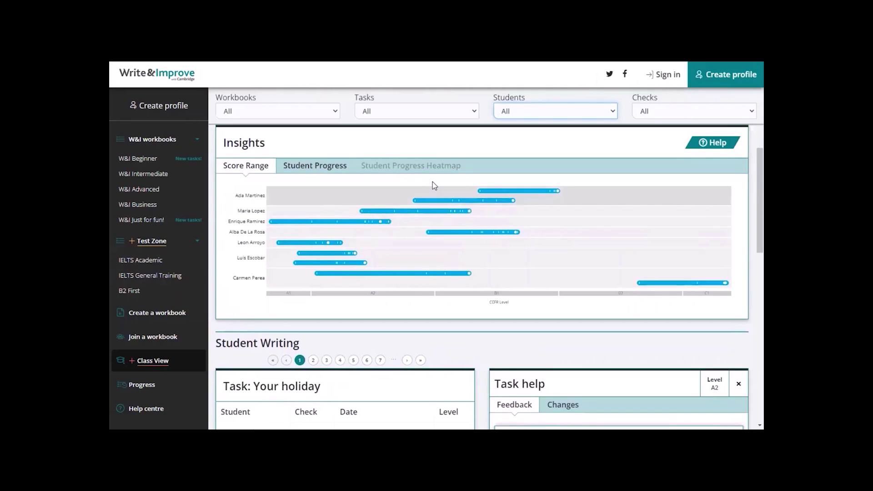
left_click(344, 278)
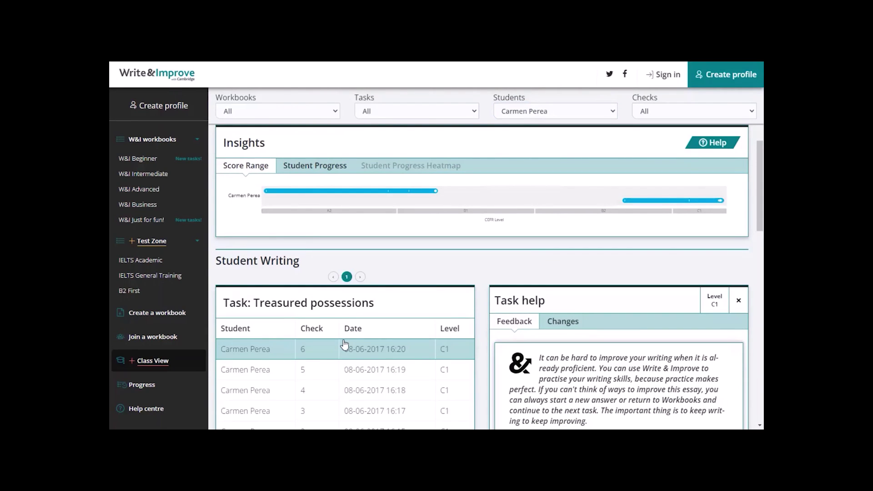
scroll(407, 279, "up", 2)
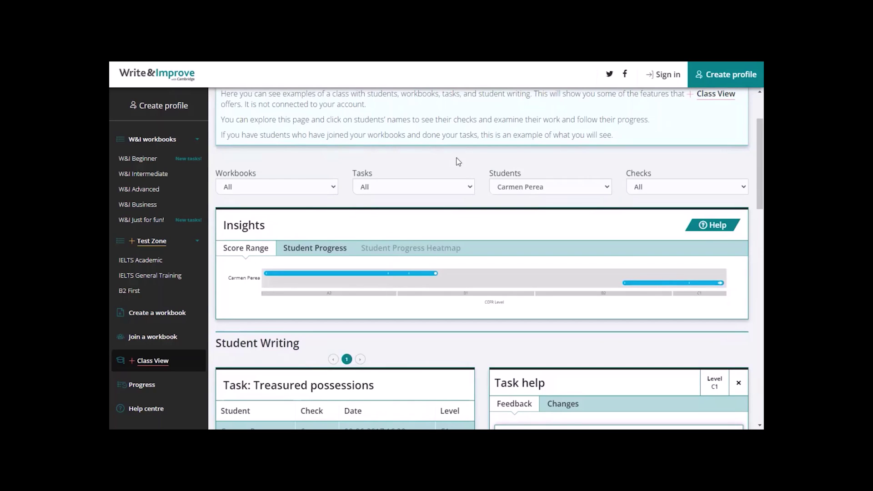
left_click(602, 194)
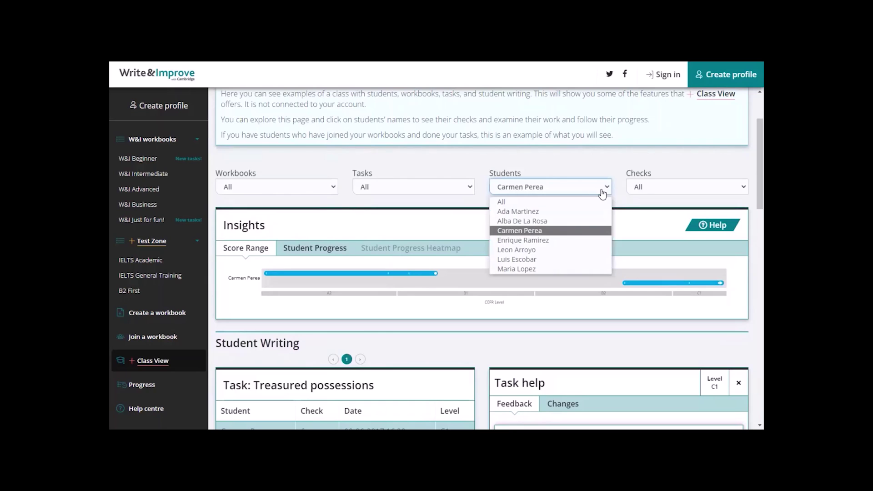
left_click(539, 212)
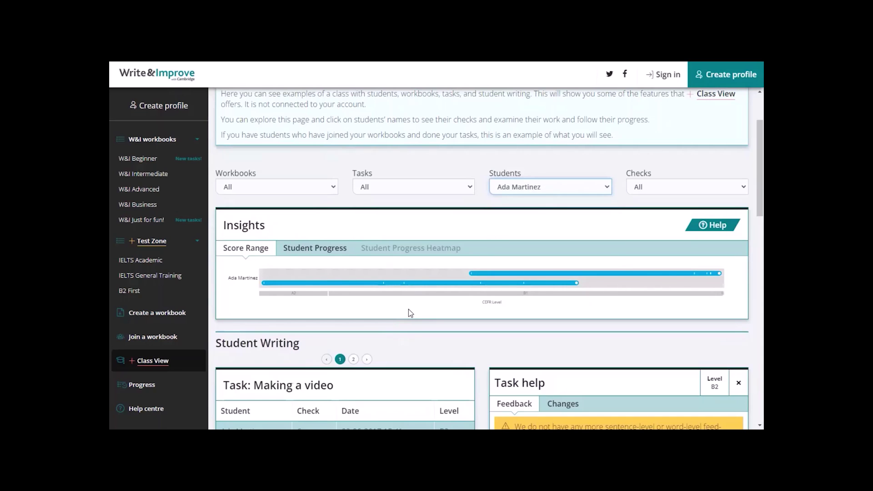
key("Up")
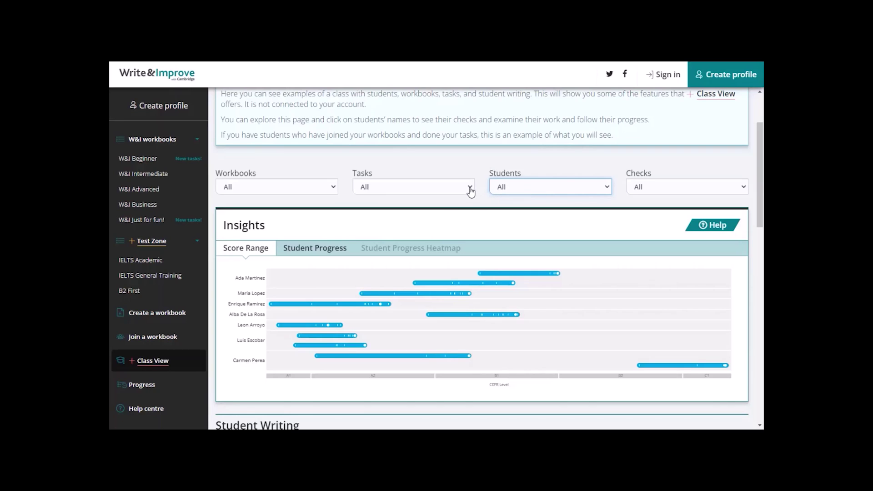
- Filter the class to the 'Making a video' task and browse its Student Writing checks
left_click(446, 187)
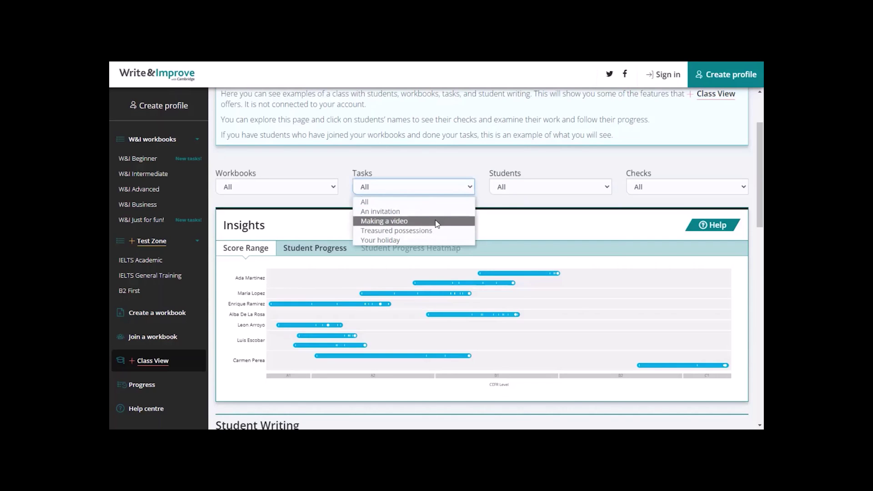
left_click(436, 221)
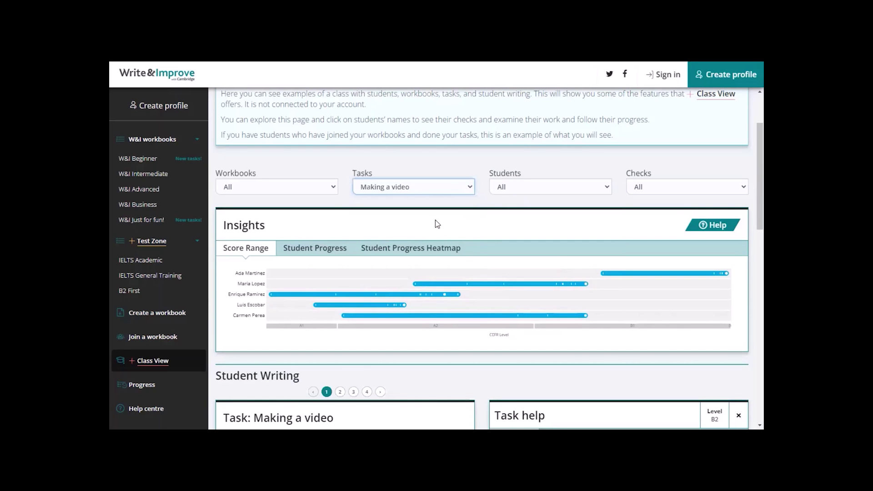
scroll(377, 308, "down", 2)
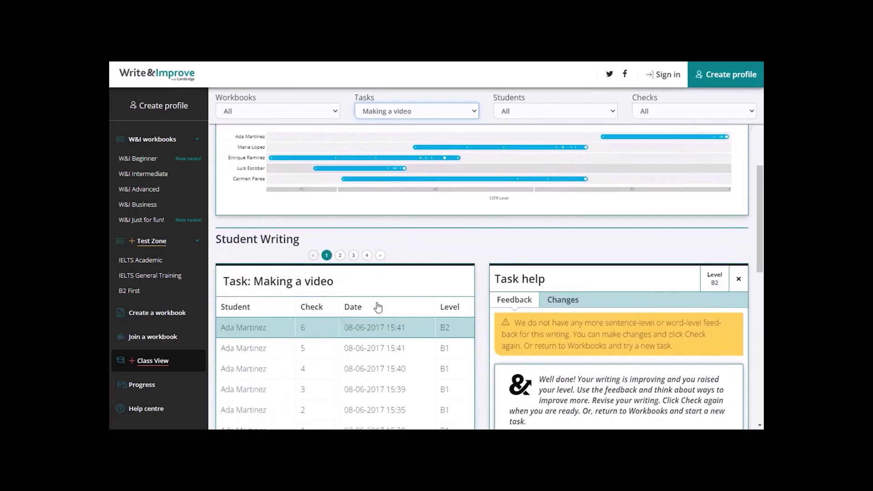
scroll(378, 307, "down", 1)
scroll(378, 308, "up", 1)
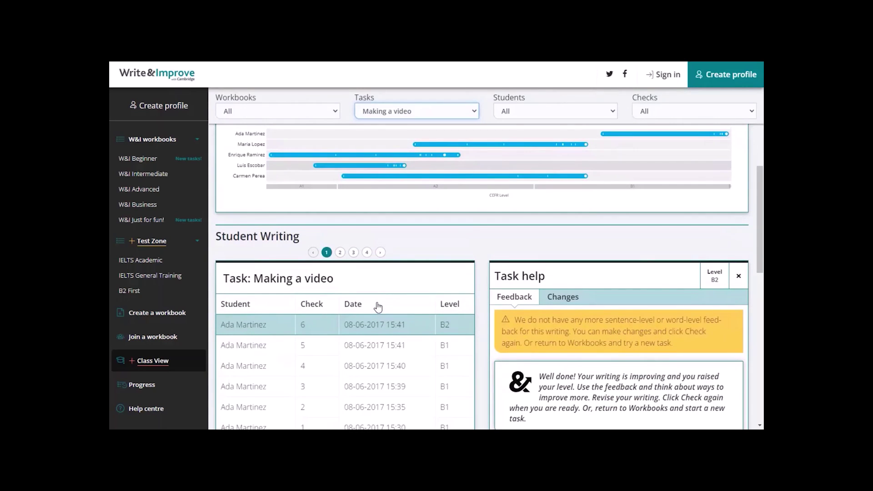
scroll(378, 308, "down", 4)
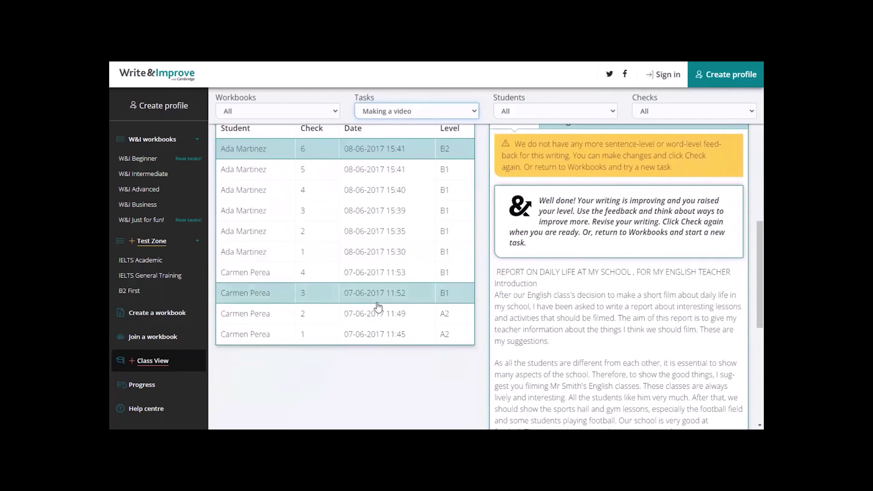
scroll(378, 308, "up", 5)
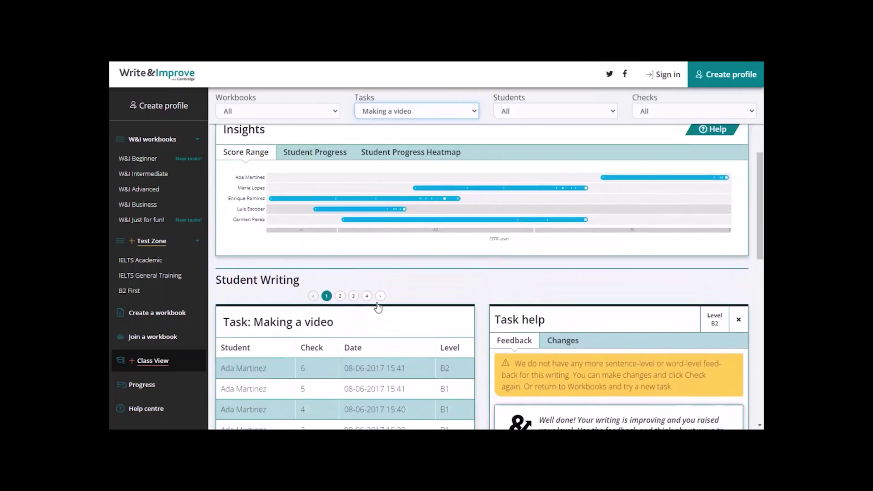
scroll(377, 308, "up", 1)
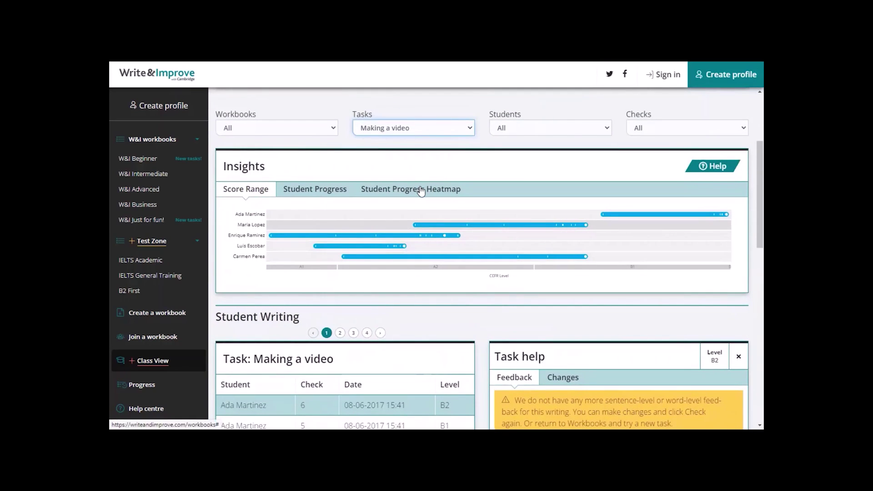
- Show the Student Progress Heatmap, shading checks 1–12 by CES score from 120 to 160
left_click(422, 191)
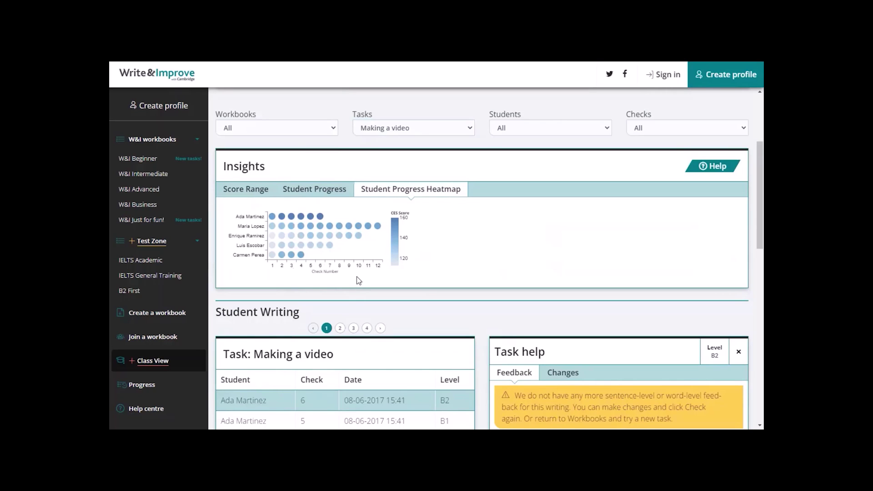
scroll(359, 280, "up", 3)
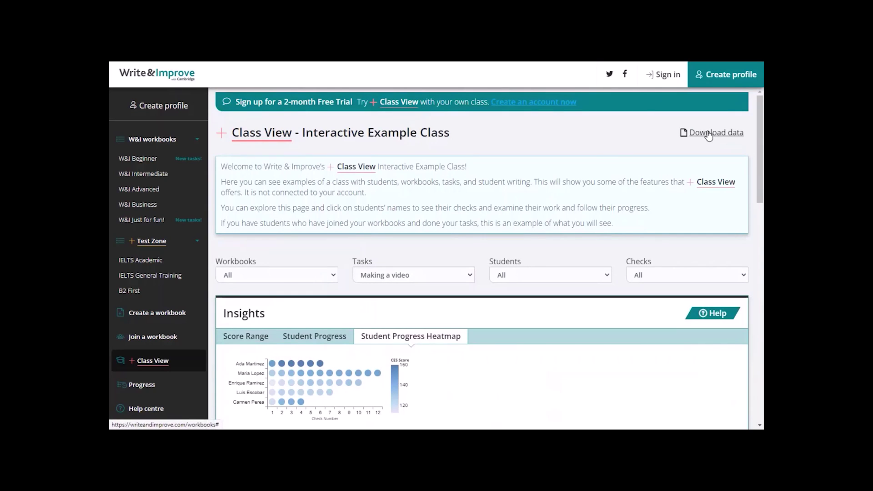
left_click(709, 133)
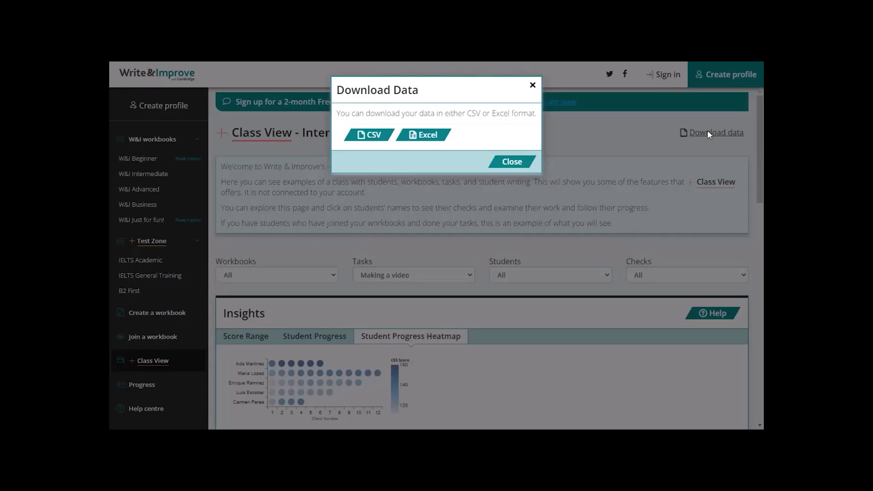
left_click(522, 163)
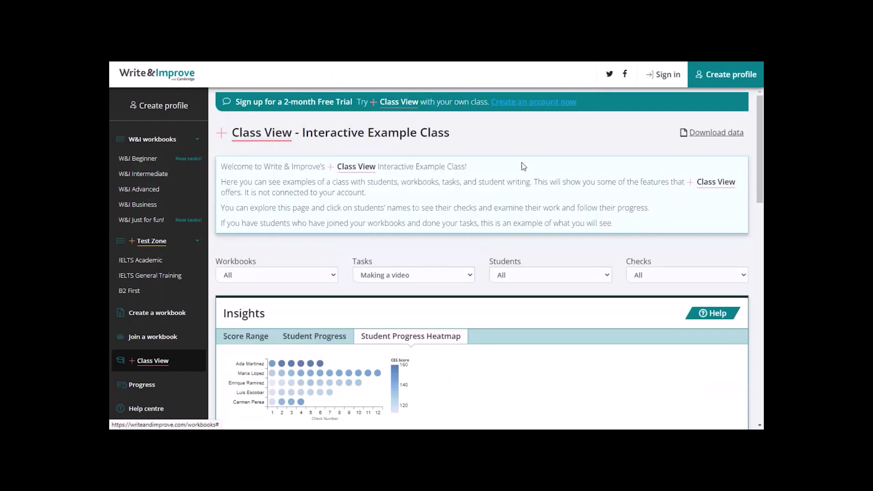